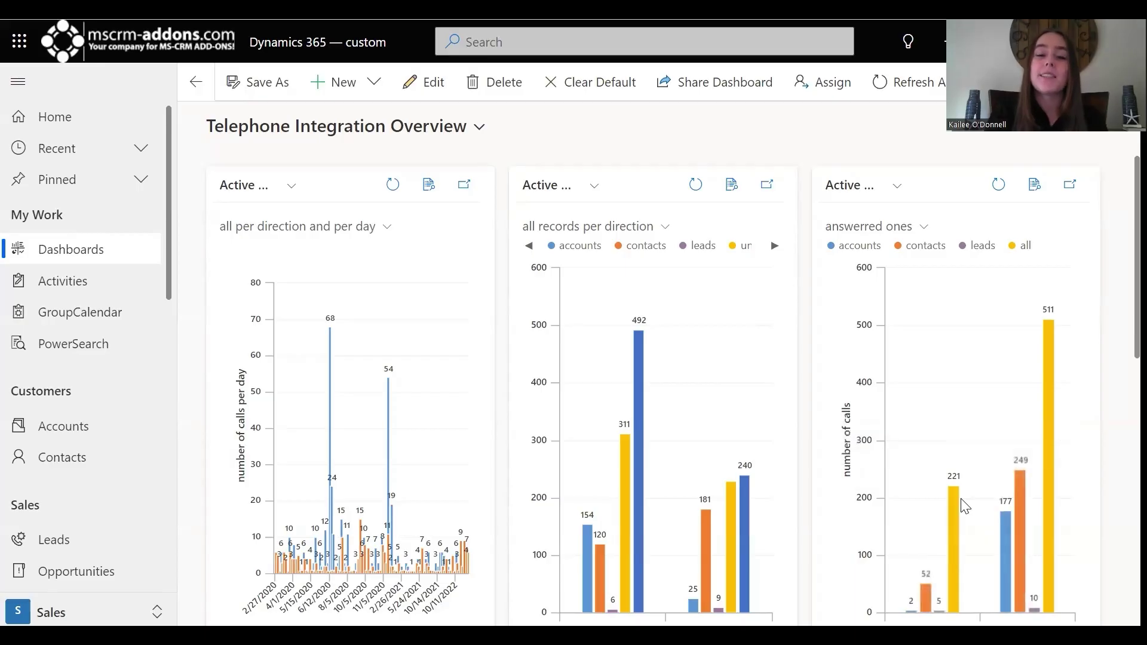
From Quotes, open the 'Implementation of All MSCRM-ADDONS Products' quote and choose Create Document.
{"action": "left_click_drag", "start_coordinate": [167, 264], "coordinate": [159, 429]}
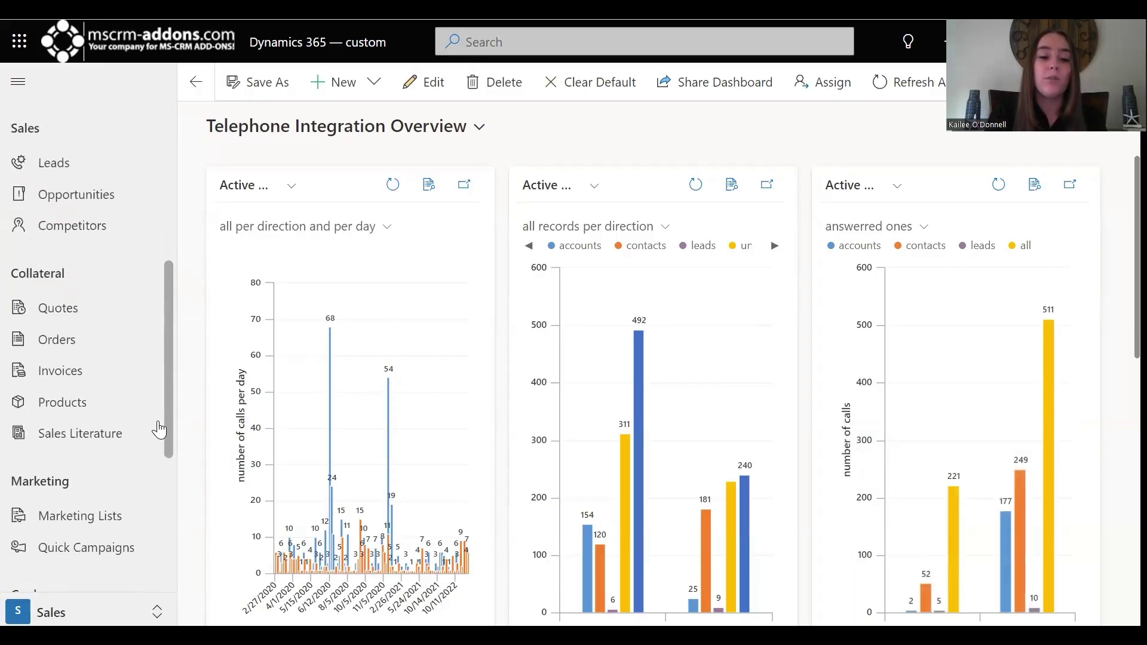
{"action": "left_click", "coordinate": [99, 309]}
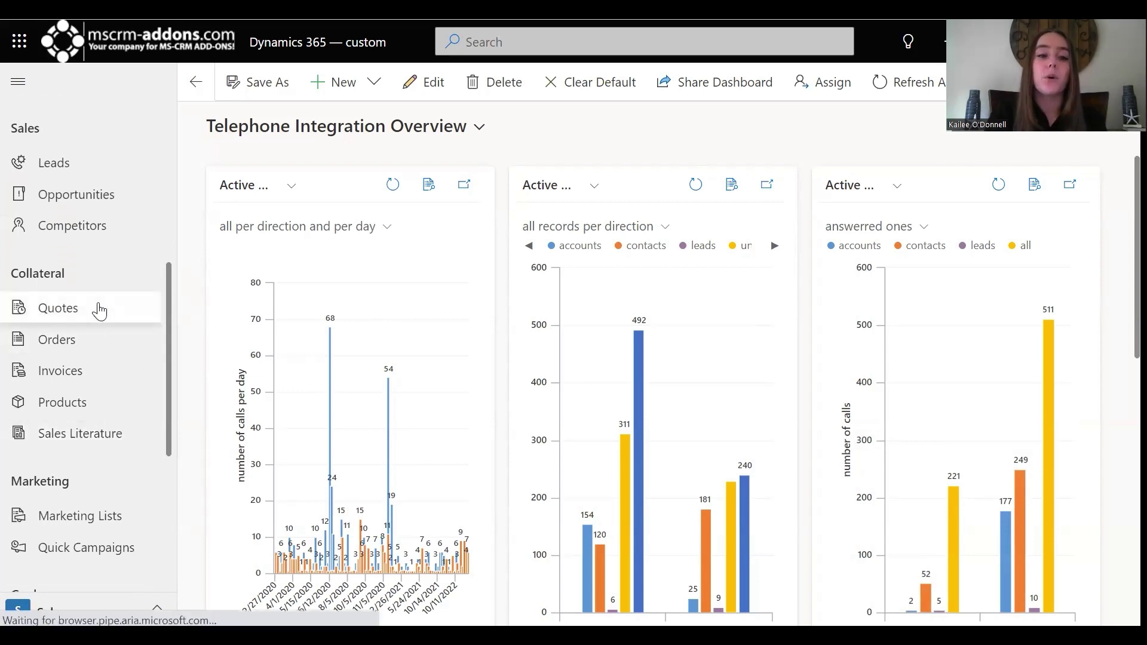
{"action": "left_click", "coordinate": [426, 255]}
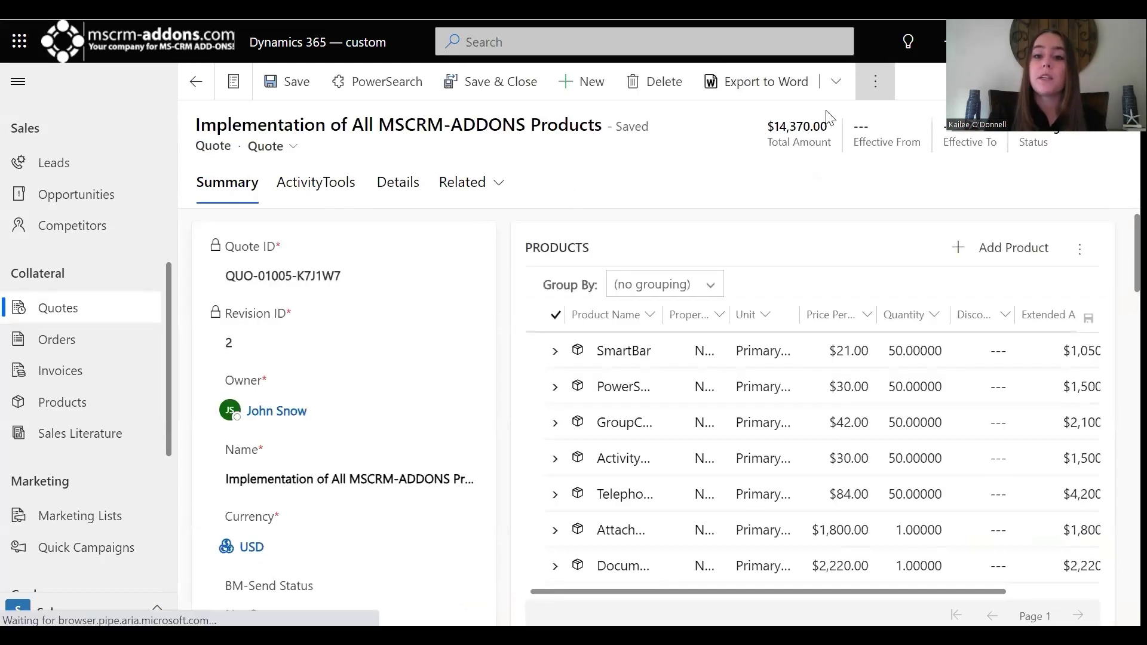
{"action": "left_click", "coordinate": [875, 82]}
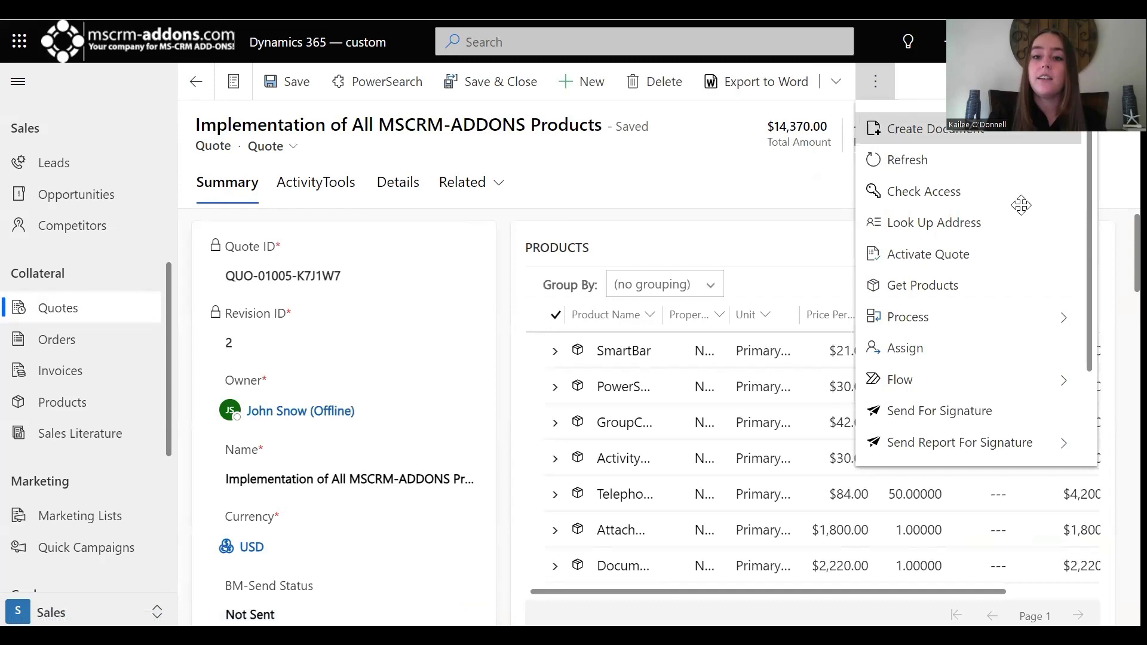
{"action": "left_click", "coordinate": [898, 133]}
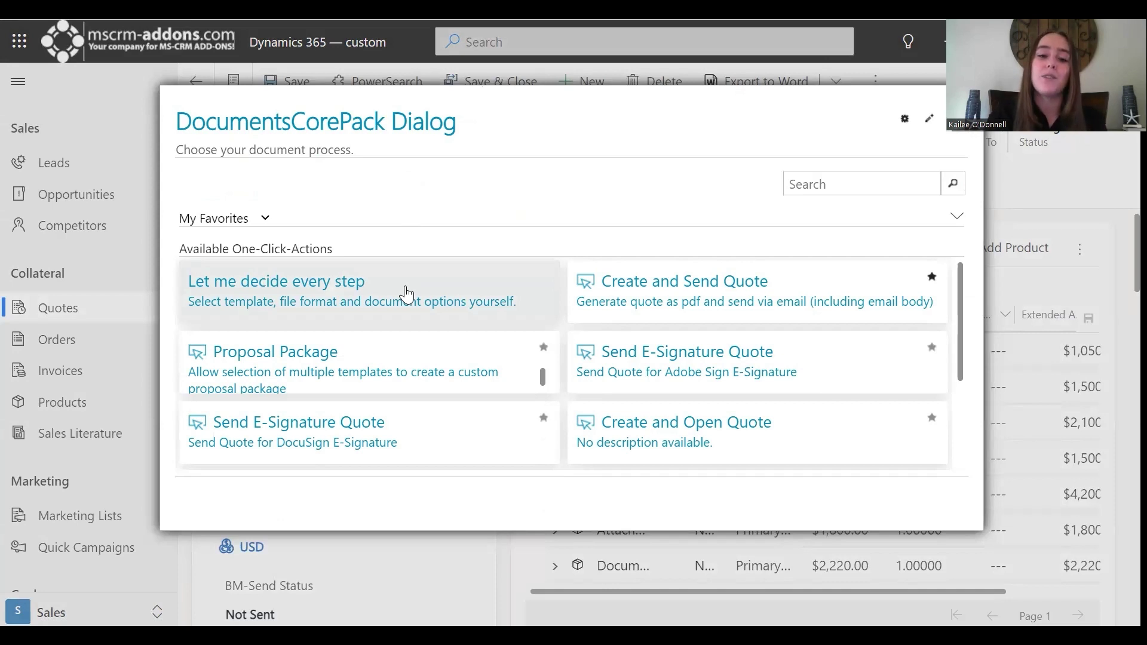
Choose 'Let me decide every step' and select Quote Template.docx as the template.
{"action": "left_click", "coordinate": [406, 294]}
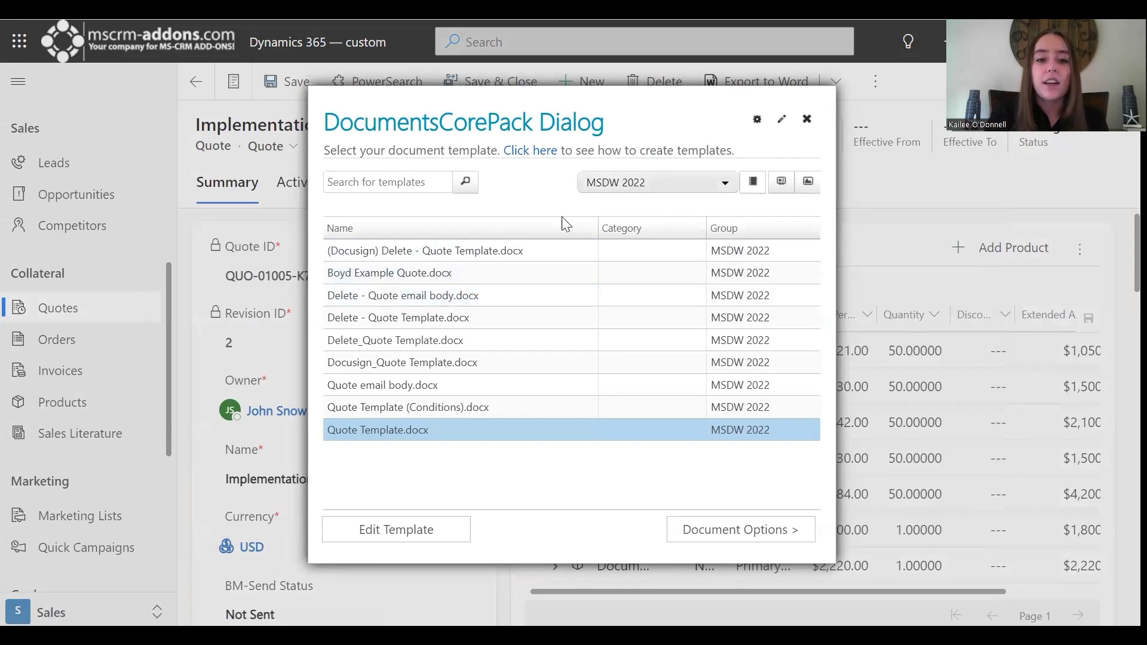
{"action": "left_click", "coordinate": [377, 429]}
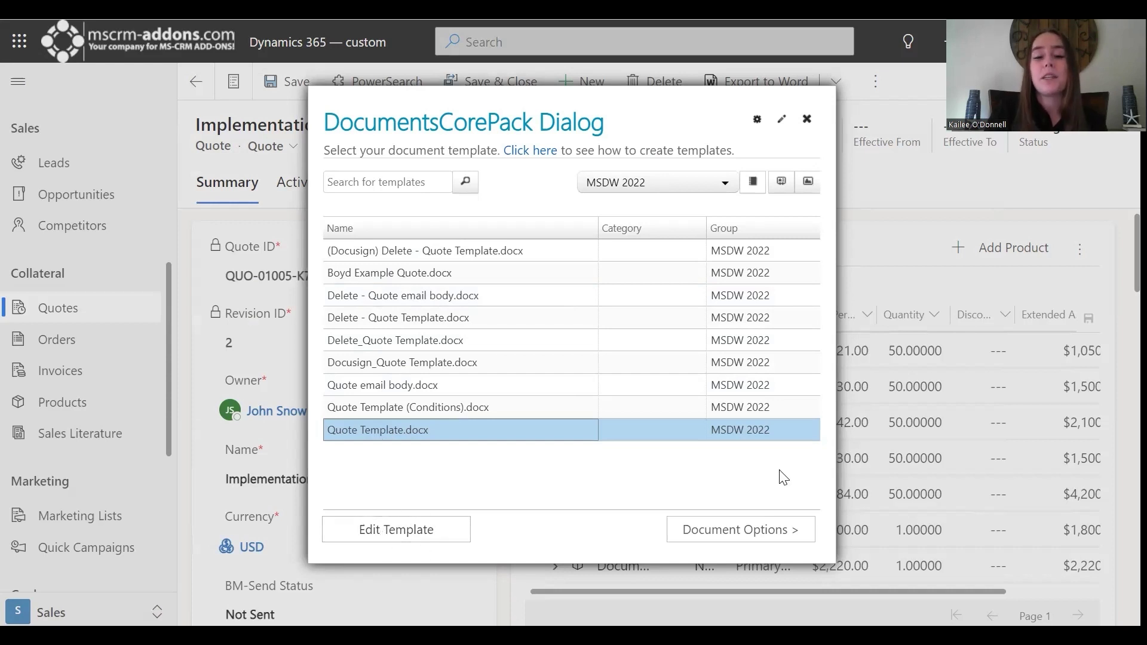
In Document Options, keep file type pdf and attach the document as an email attachment.
{"action": "left_click", "coordinate": [770, 538]}
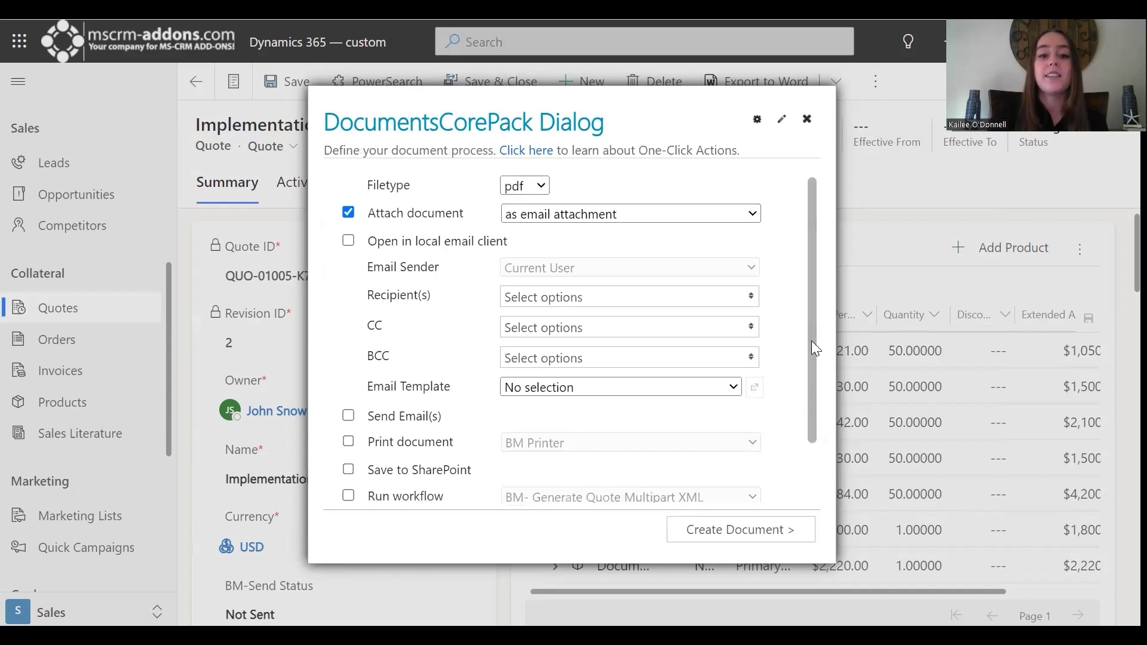
{"action": "left_click_drag", "start_coordinate": [812, 341], "coordinate": [833, 229]}
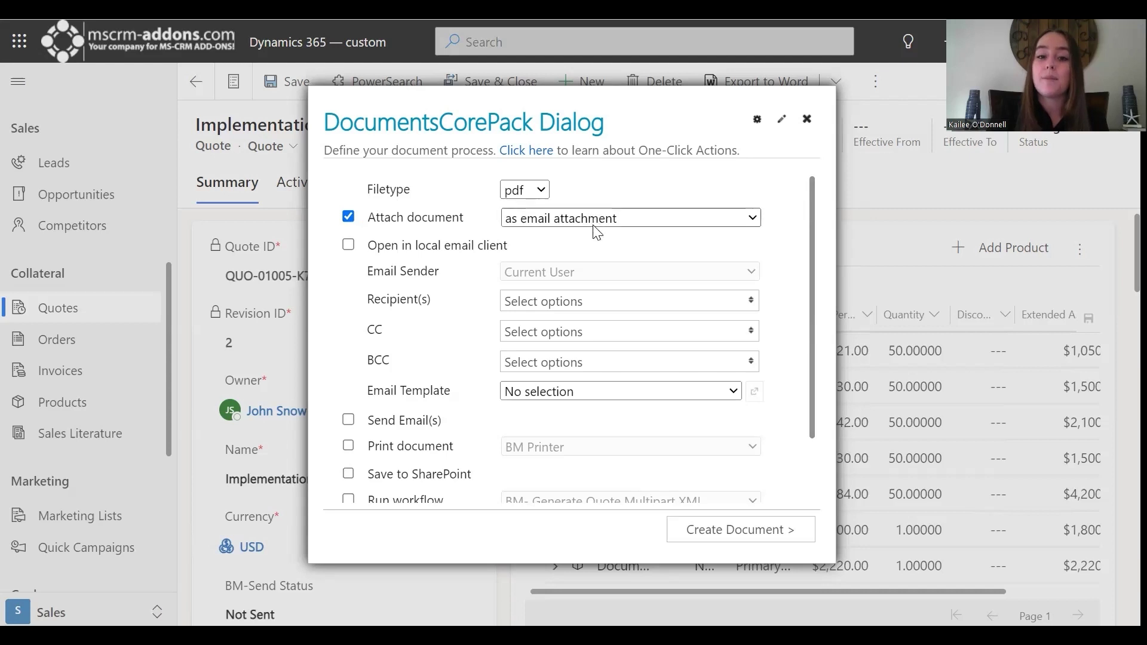
{"action": "left_click", "coordinate": [654, 223]}
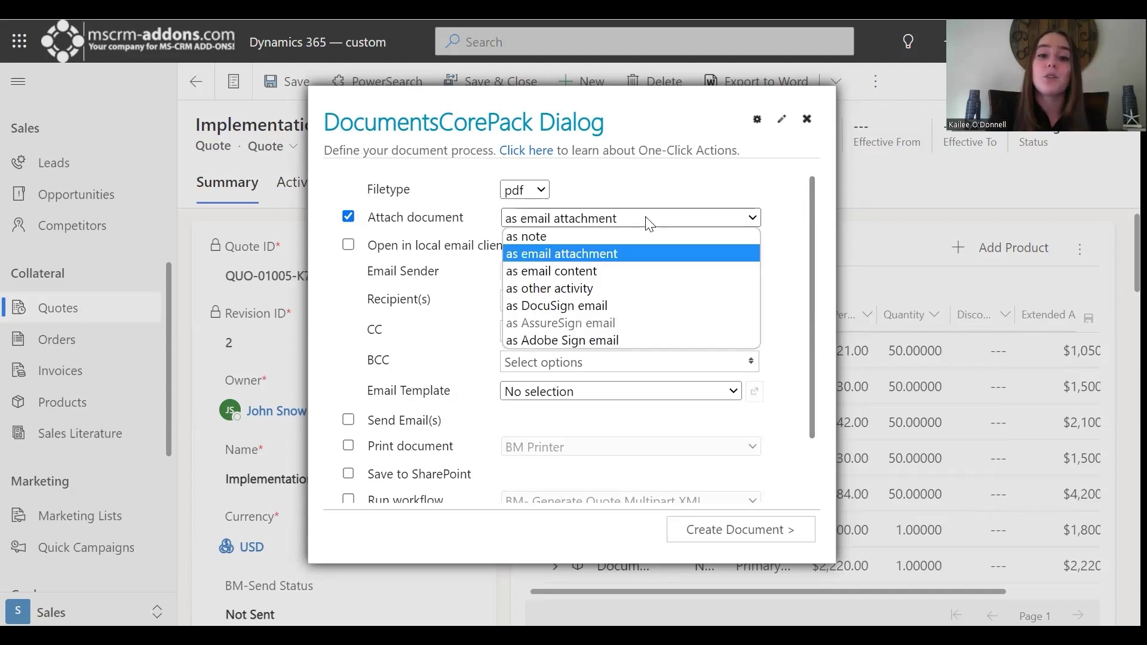
{"action": "left_click", "coordinate": [641, 263]}
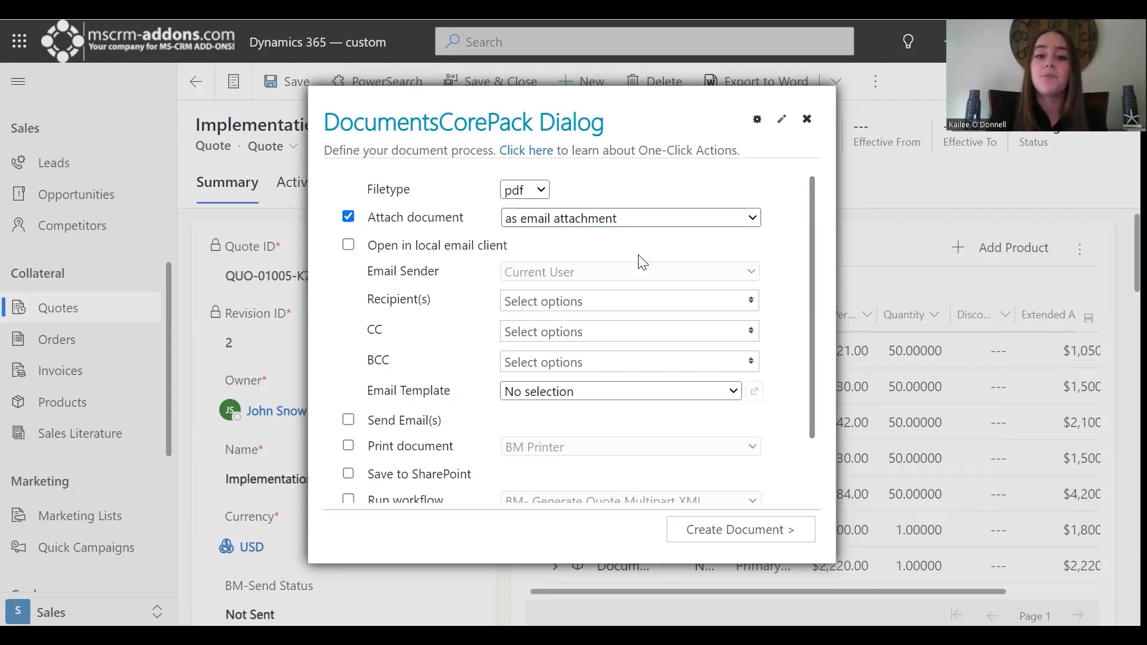
{"action": "scroll", "coordinate": [814, 294], "scroll_direction": "down", "scroll_amount": 1}
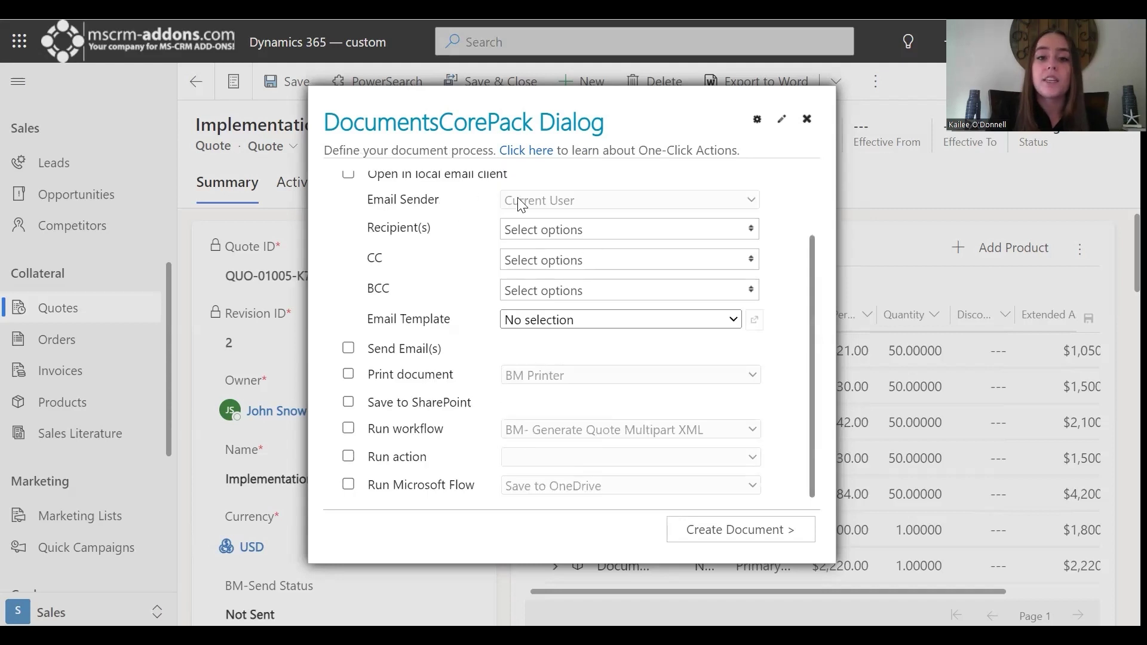
Address the email to the quote's customer and CC the quote owner.
{"action": "left_click", "coordinate": [530, 236]}
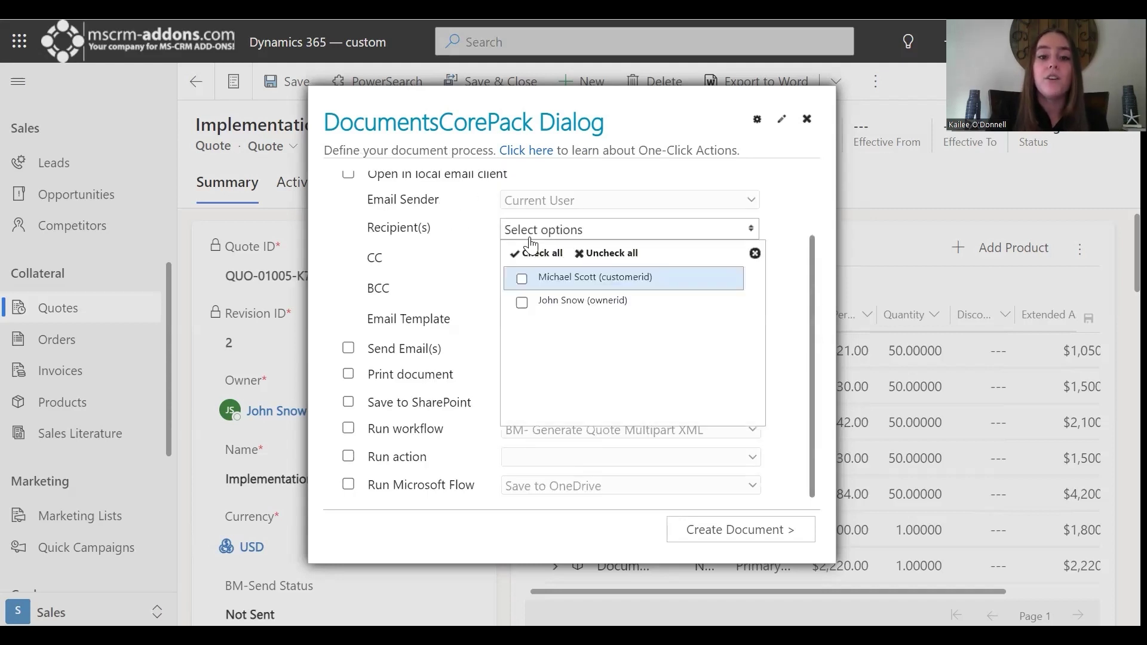
{"action": "left_click", "coordinate": [521, 279]}
{"action": "left_click", "coordinate": [444, 239]}
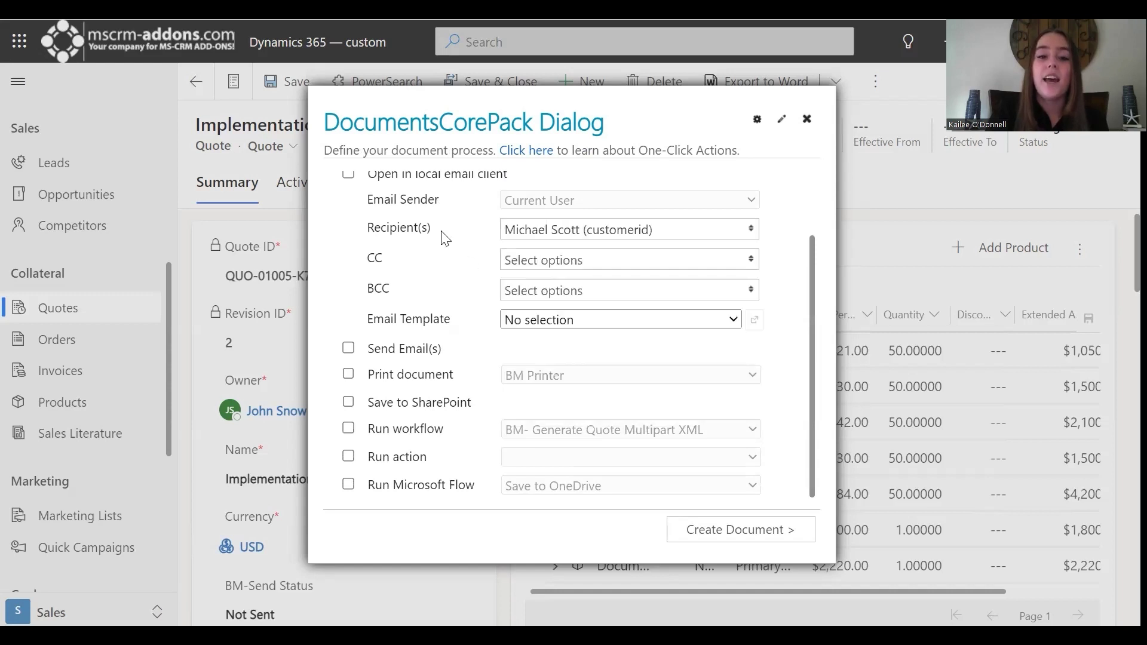
{"action": "left_click", "coordinate": [545, 263]}
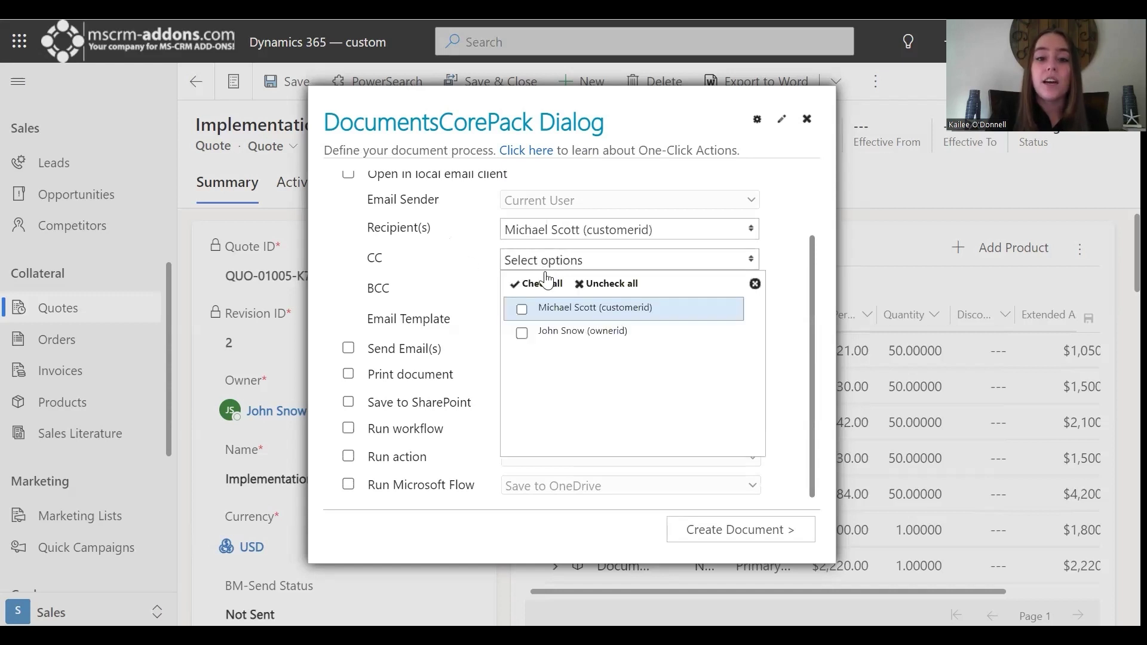
{"action": "left_click", "coordinate": [521, 336]}
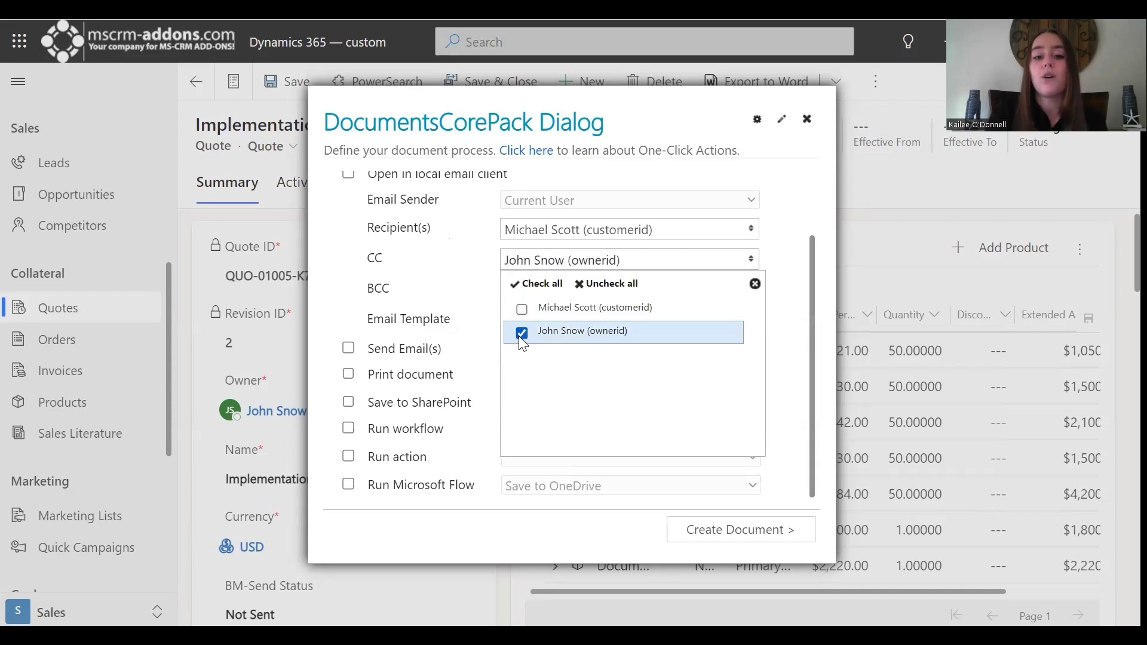
Select 'Email quote template' from the Quote group as the email template.
{"action": "left_click", "coordinate": [449, 276]}
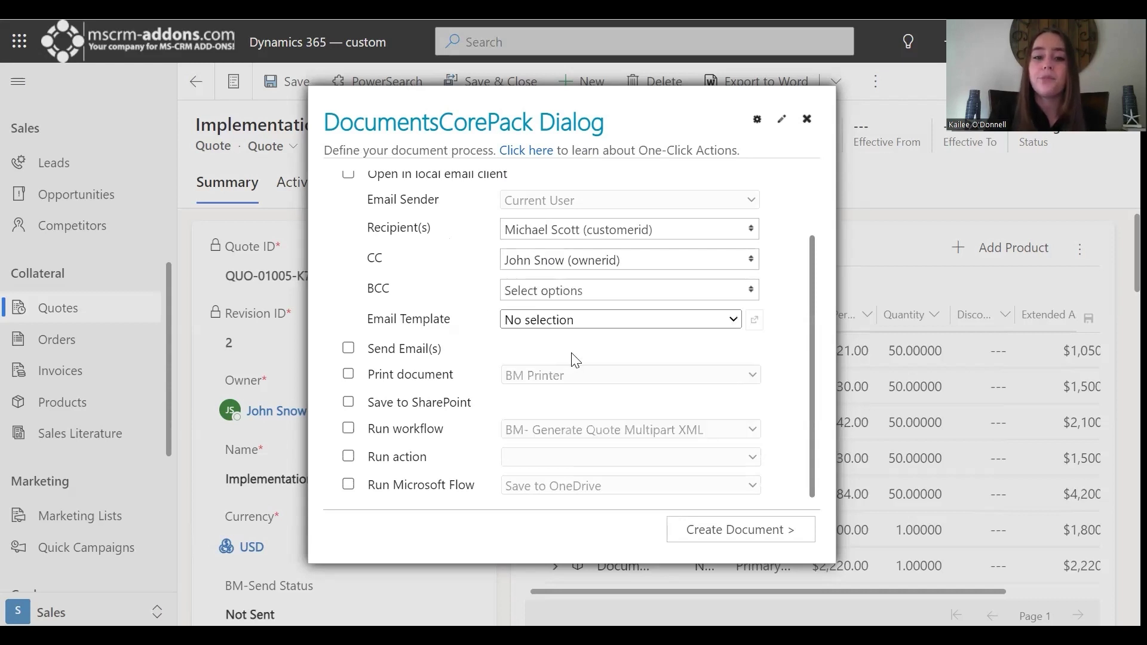
{"action": "left_click", "coordinate": [560, 321]}
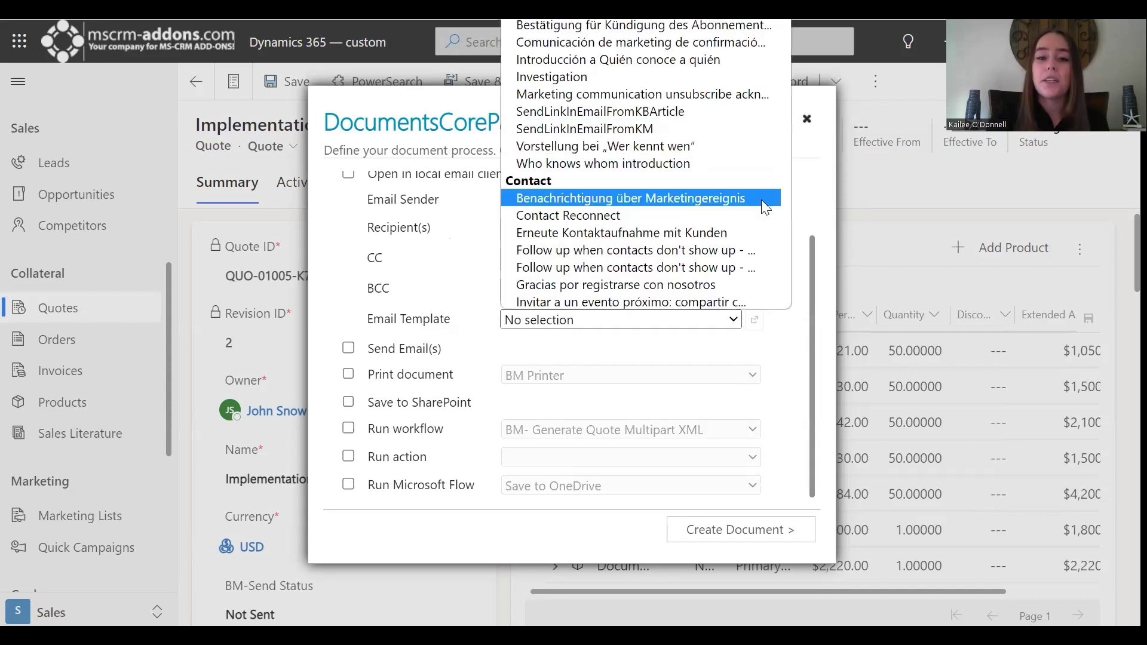
{"action": "key", "text": "Down"}
{"action": "key", "text": "Down"}
{"action": "key", "text": "Down"}
{"action": "key", "text": "Down"}
{"action": "key", "text": "Down"}
{"action": "key", "text": "Down"}
{"action": "key", "text": "Down"}
{"action": "key", "text": "Down"}
{"action": "key", "text": "Down"}
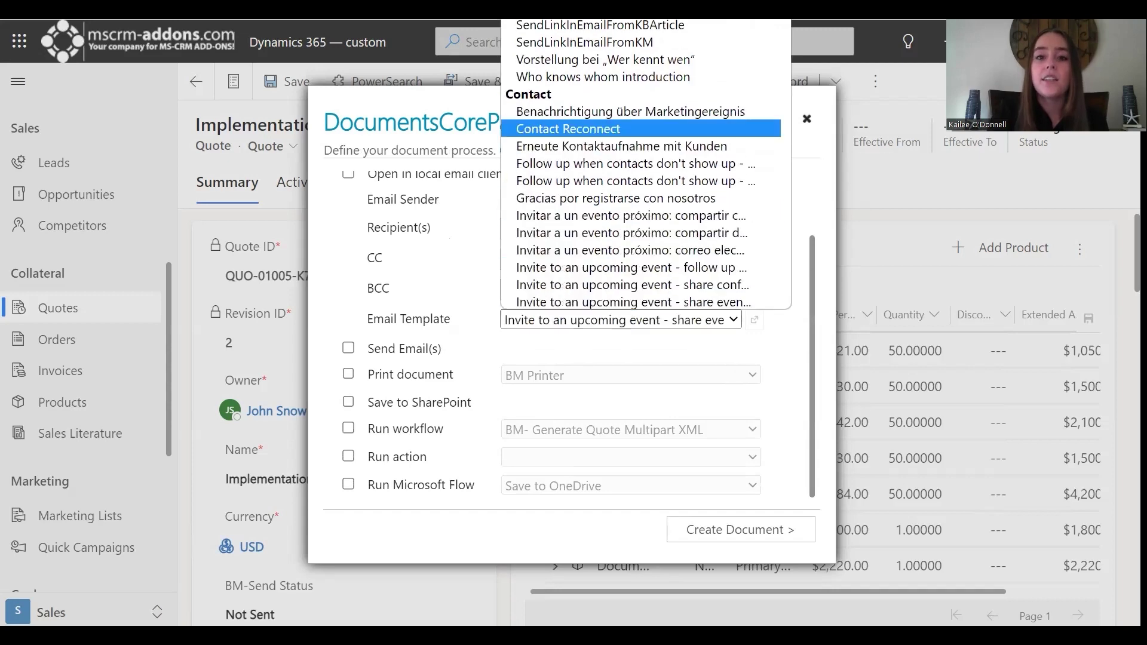
{"action": "scroll", "coordinate": [765, 203], "scroll_direction": "down", "scroll_amount": 5}
{"action": "scroll", "coordinate": [767, 282], "scroll_direction": "down", "scroll_amount": 20}
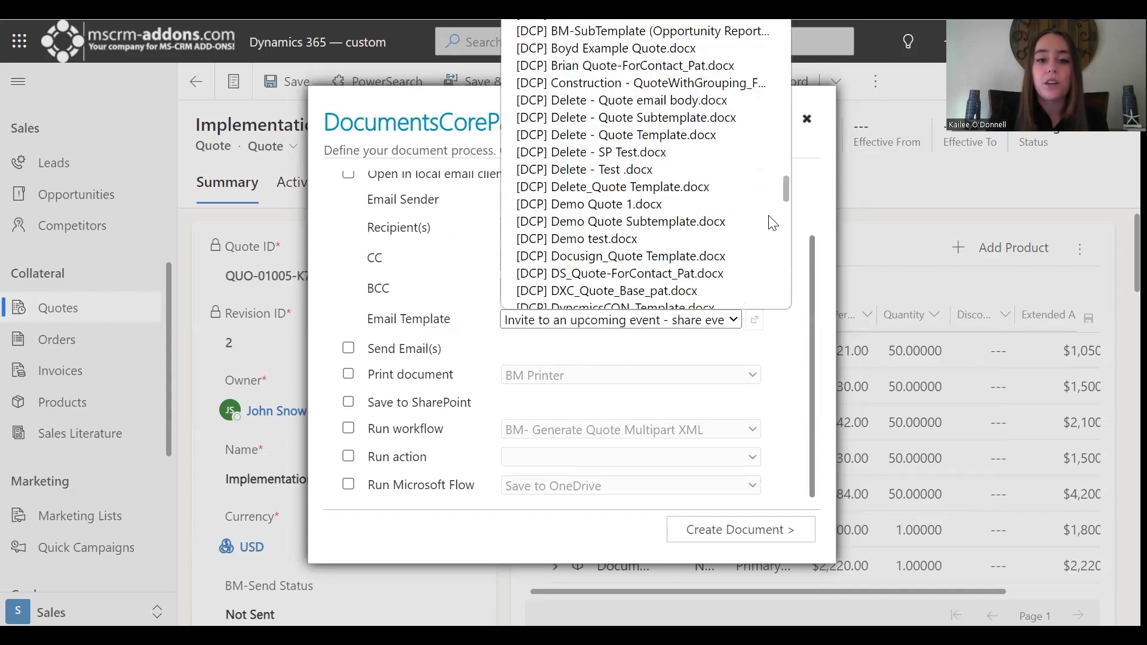
{"action": "scroll", "coordinate": [768, 282], "scroll_direction": "down", "scroll_amount": 5}
{"action": "scroll", "coordinate": [776, 209], "scroll_direction": "up", "scroll_amount": 20}
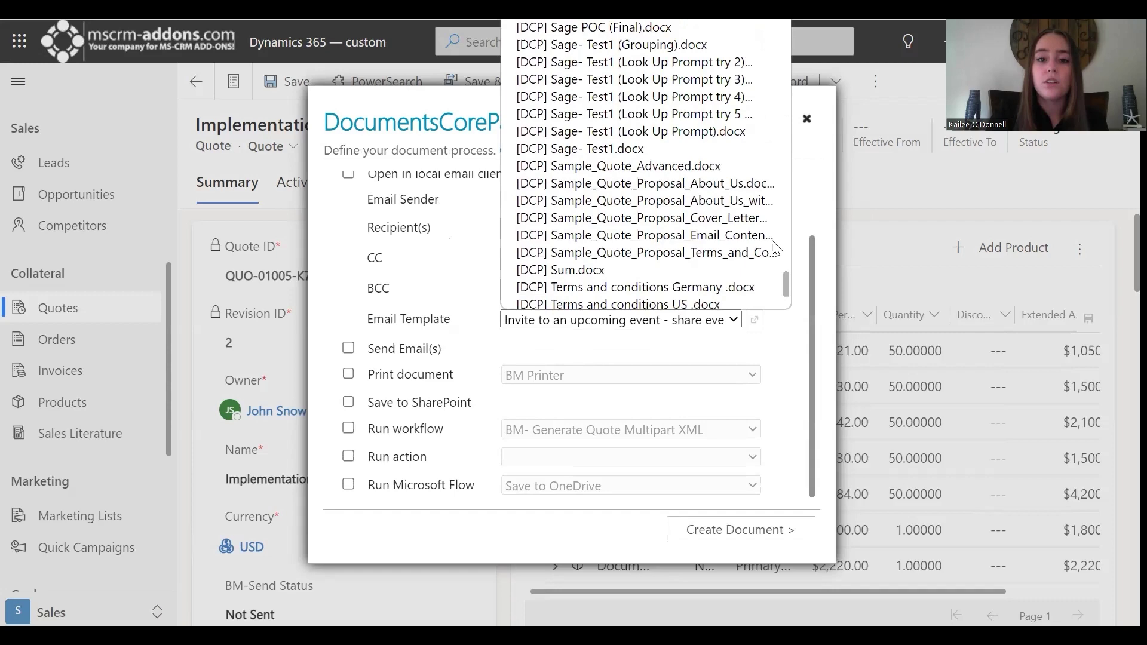
{"action": "scroll", "coordinate": [790, 143], "scroll_direction": "down", "scroll_amount": 3}
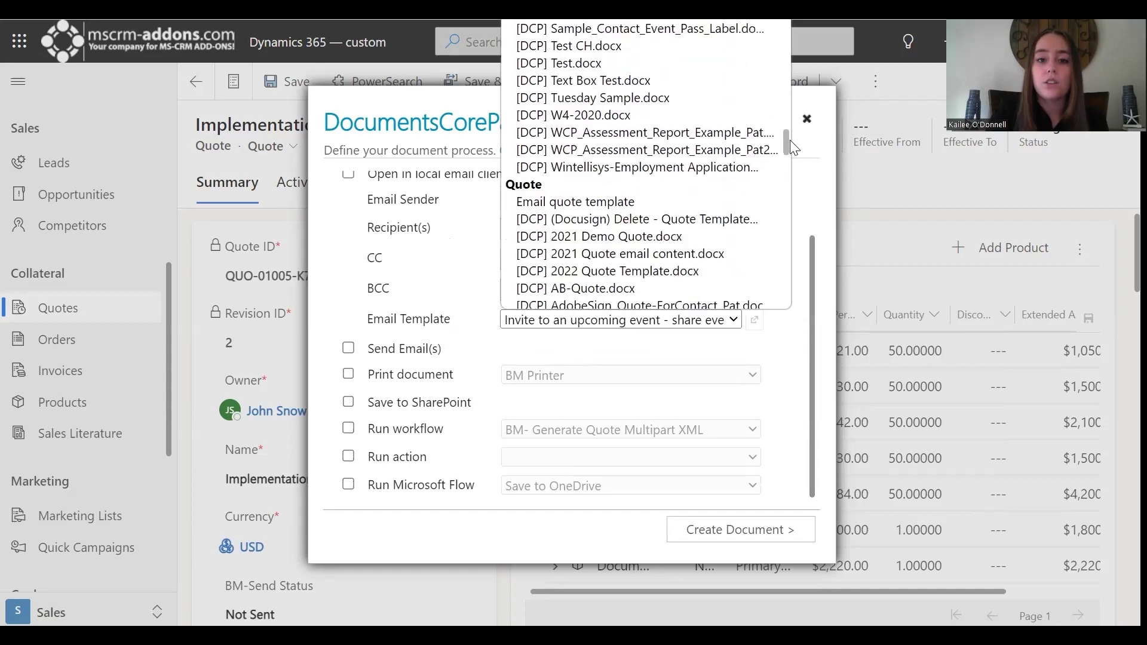
{"action": "left_click", "coordinate": [613, 198]}
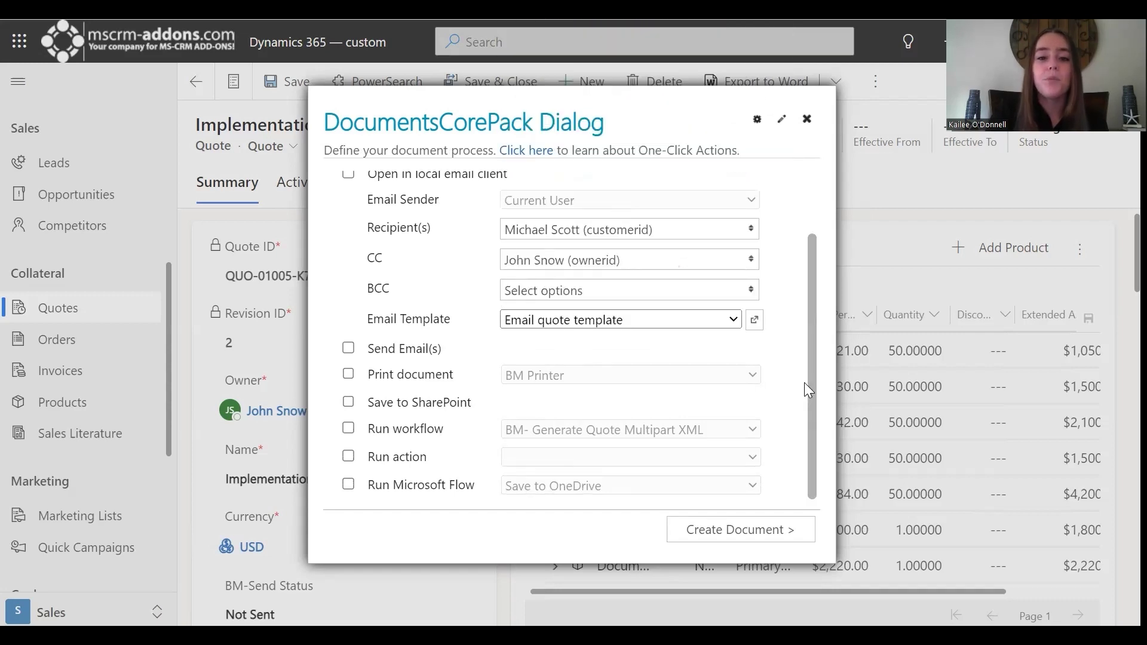
Enable Send Email(s) and generate the quote document QUO-01005-K7J1W7 (1).
{"action": "left_click", "coordinate": [349, 352]}
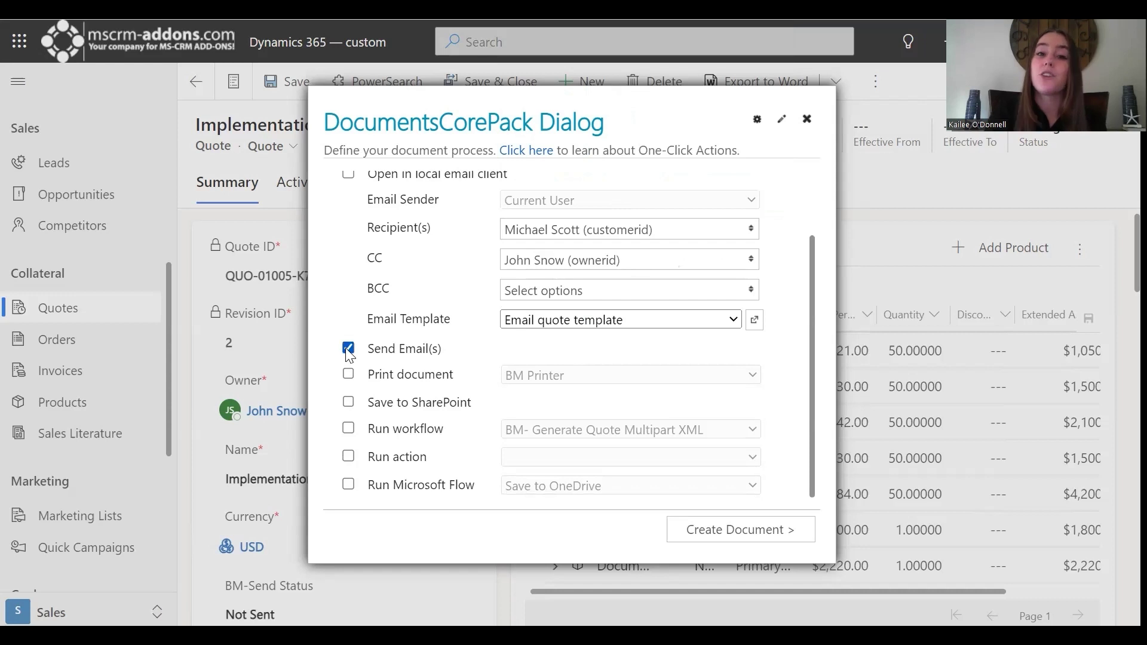
{"action": "left_click", "coordinate": [722, 532]}
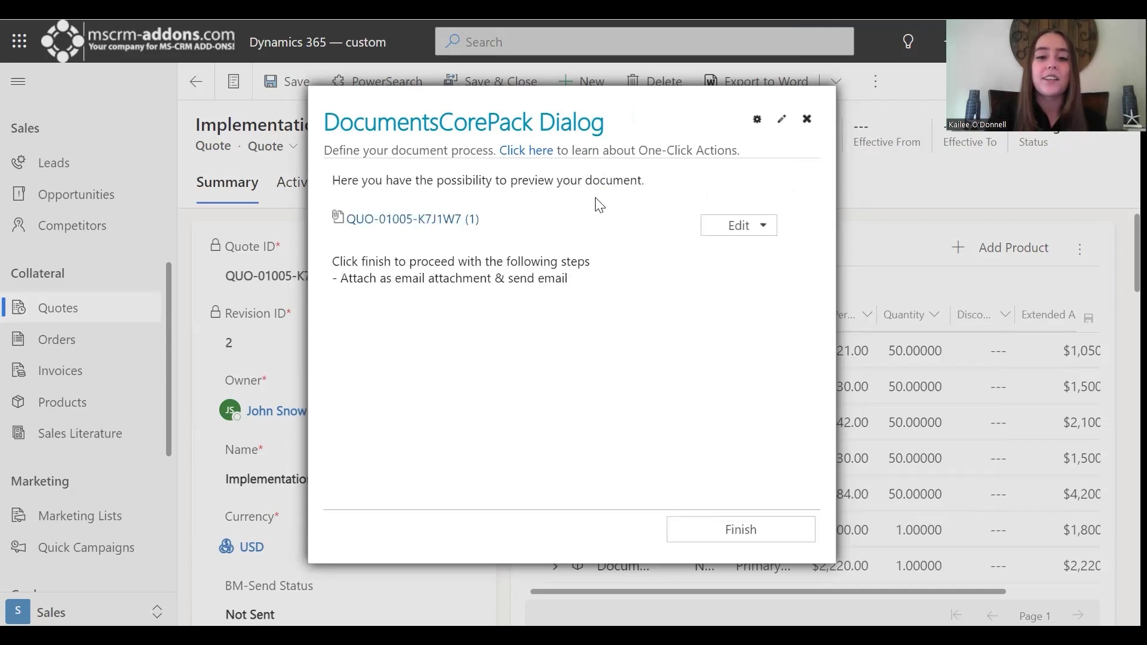
{"action": "left_click", "coordinate": [397, 222]}
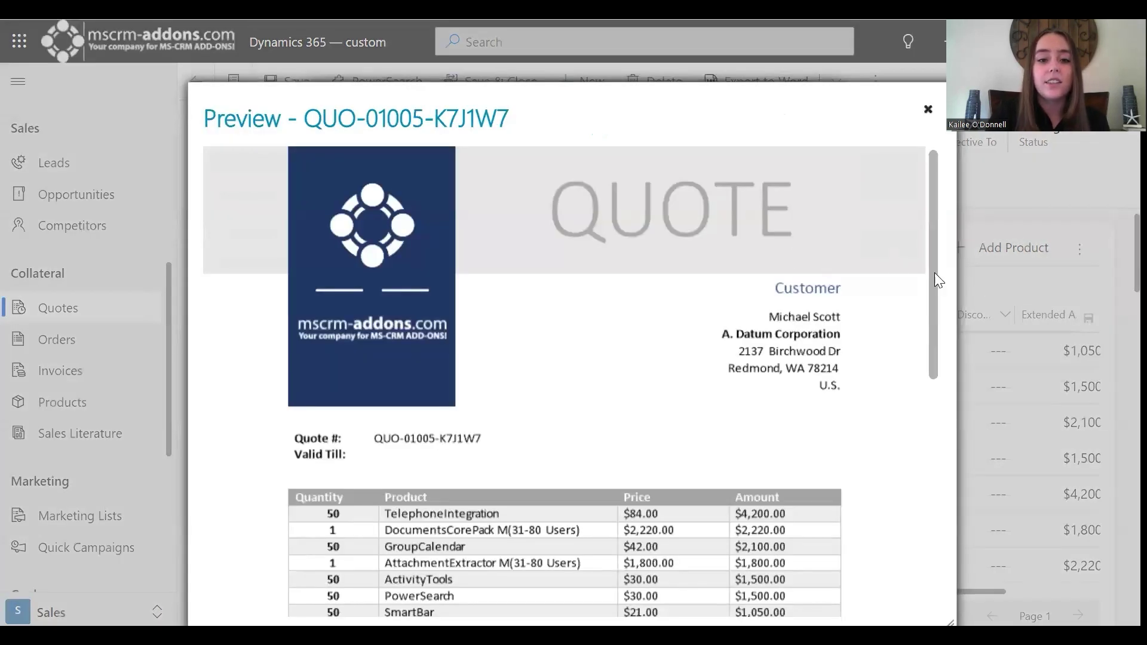
{"action": "left_click_drag", "start_coordinate": [935, 273], "coordinate": [969, 252]}
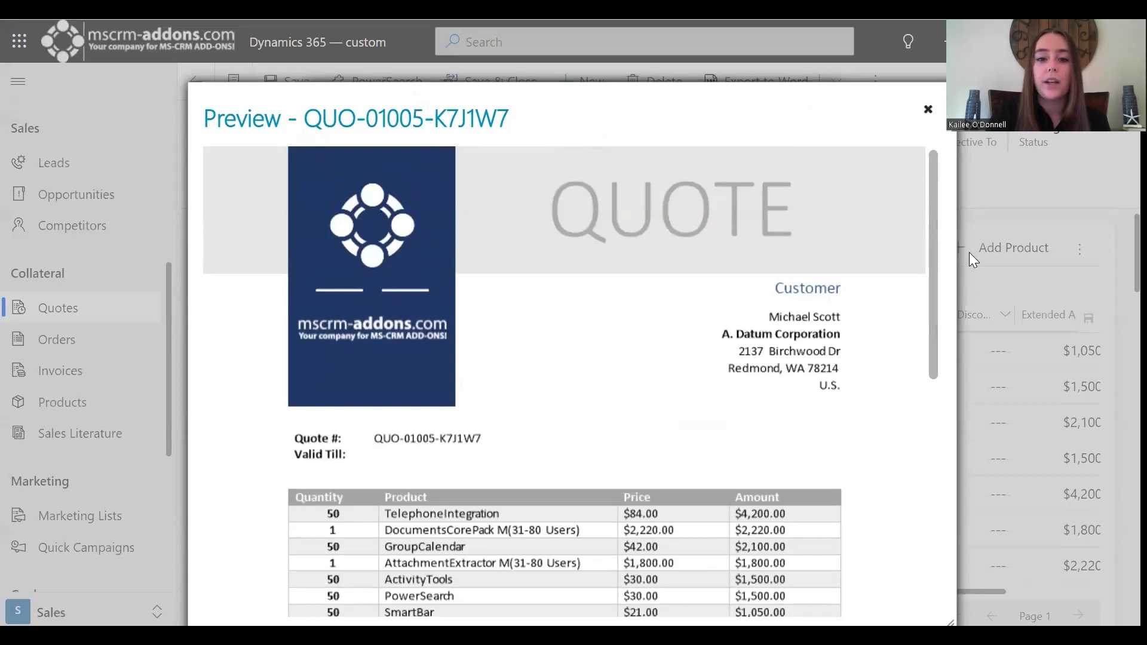
{"action": "left_click", "coordinate": [969, 252]}
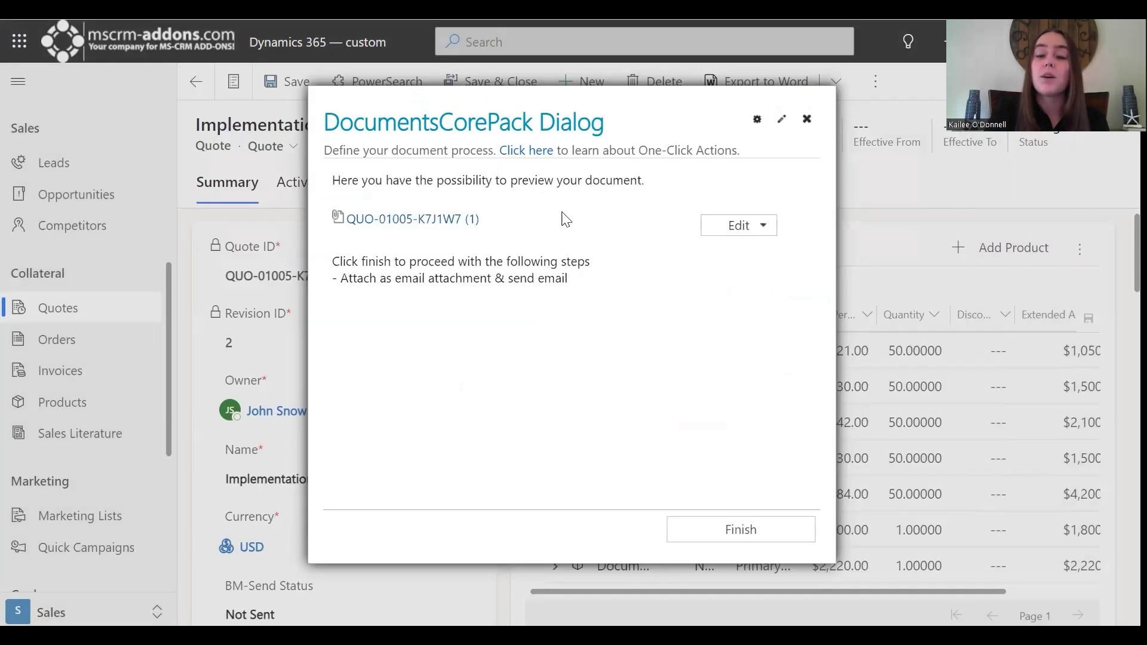
{"action": "mouse_move", "coordinate": [737, 225]}
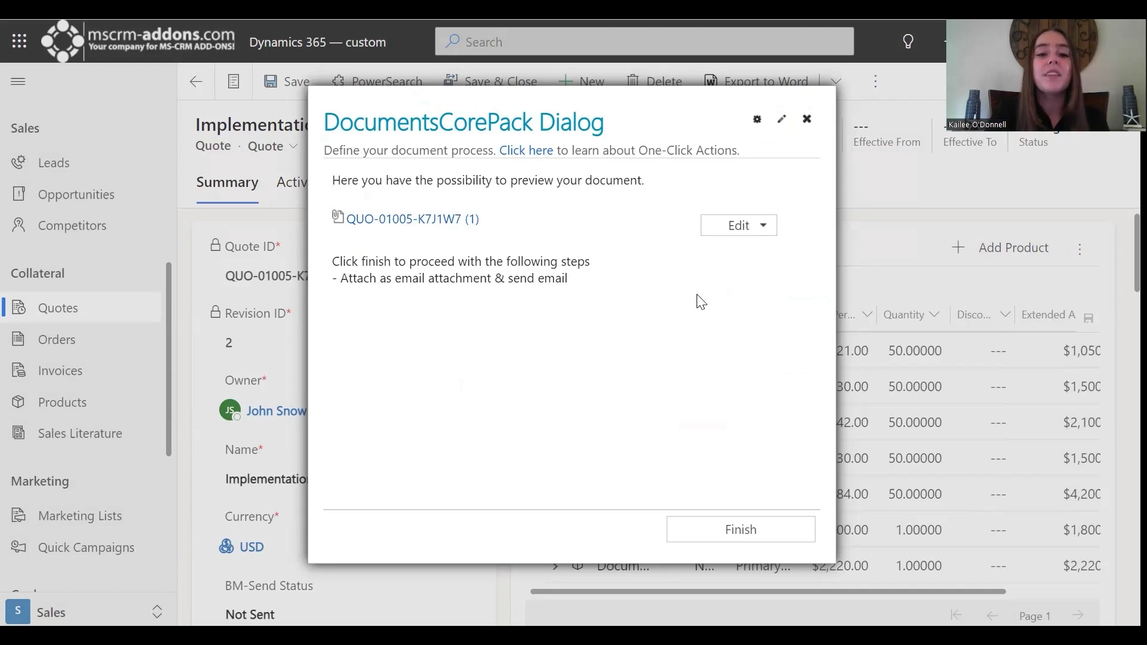
Finish the dialog to create the 'Quote attached' email with the quote PDF attached.
{"action": "left_click", "coordinate": [728, 539]}
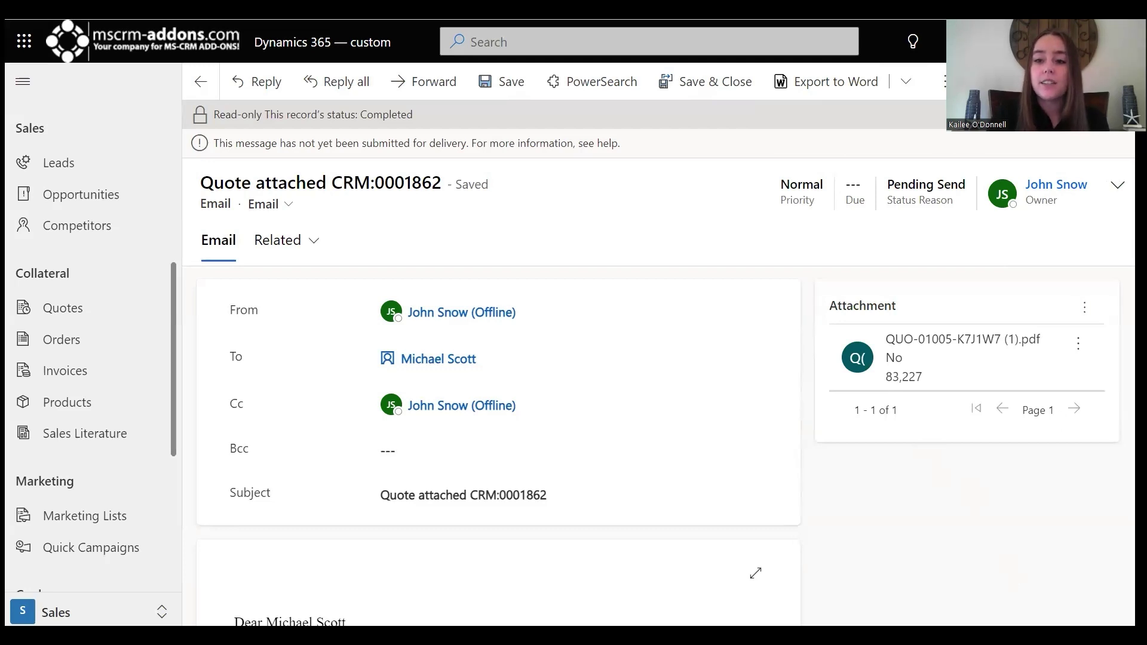
{"action": "scroll", "coordinate": [657, 418], "scroll_direction": "down", "scroll_amount": 5}
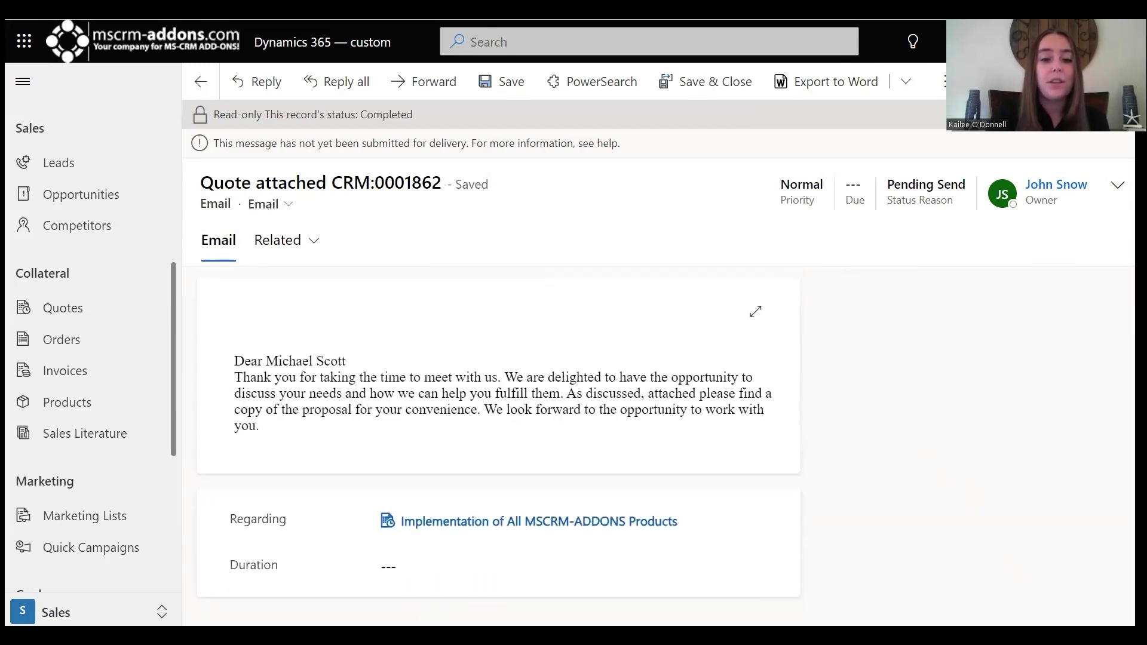
{"action": "scroll", "coordinate": [657, 418], "scroll_direction": "up", "scroll_amount": 5}
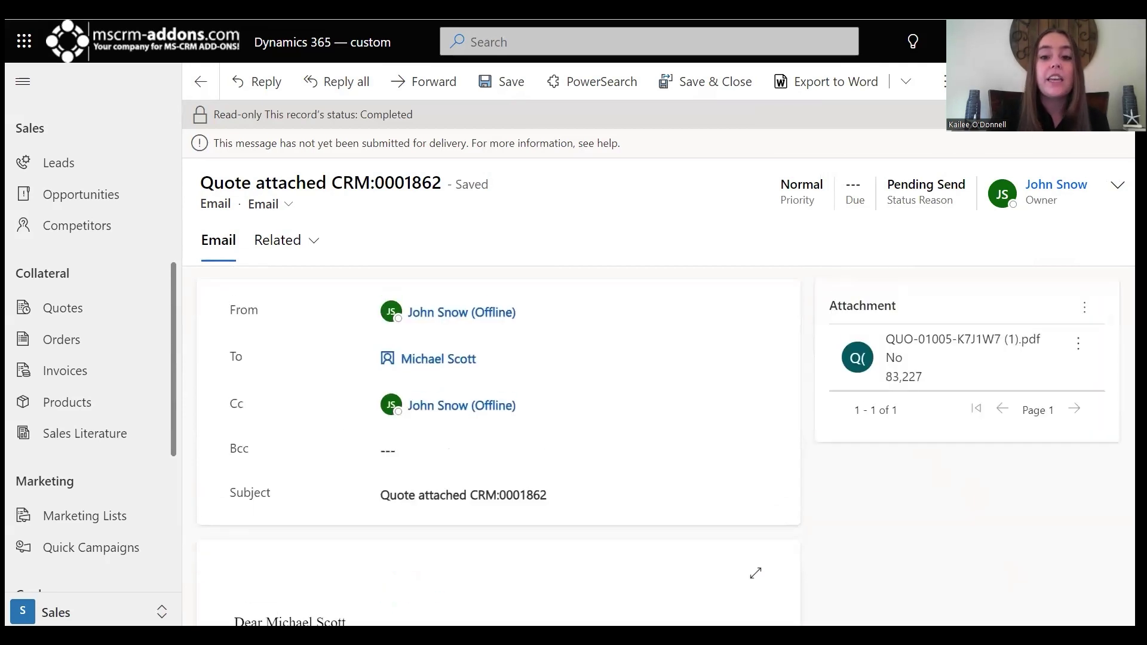
{"action": "left_click", "coordinate": [902, 338]}
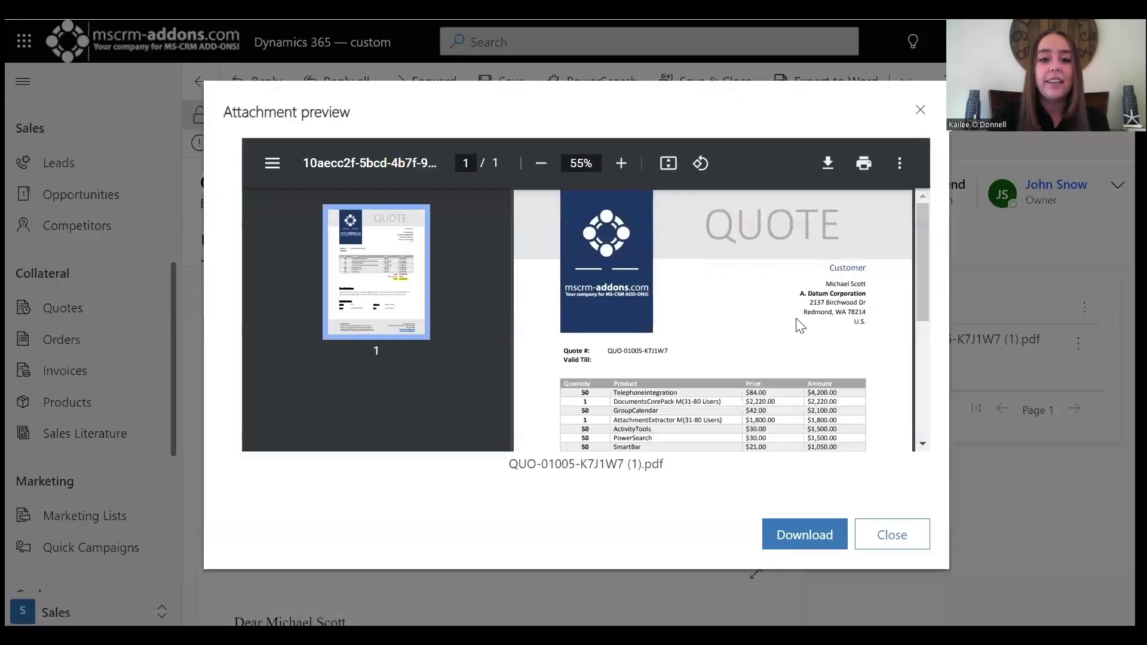
{"action": "left_click_drag", "start_coordinate": [919, 288], "coordinate": [910, 189]}
{"action": "left_click", "coordinate": [910, 528]}
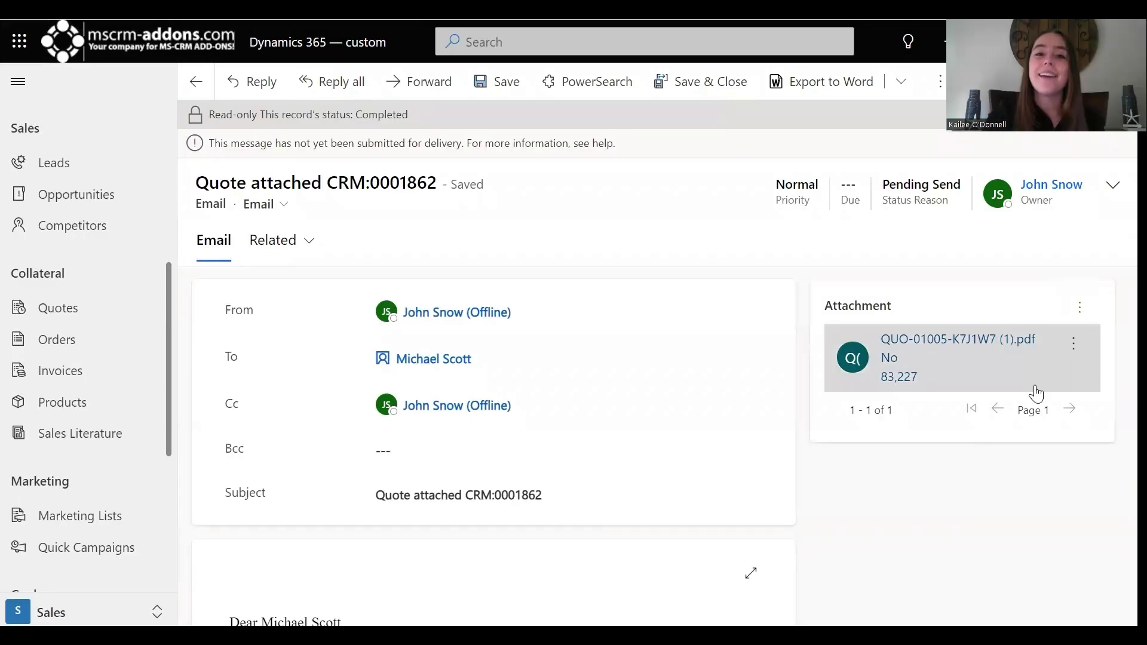